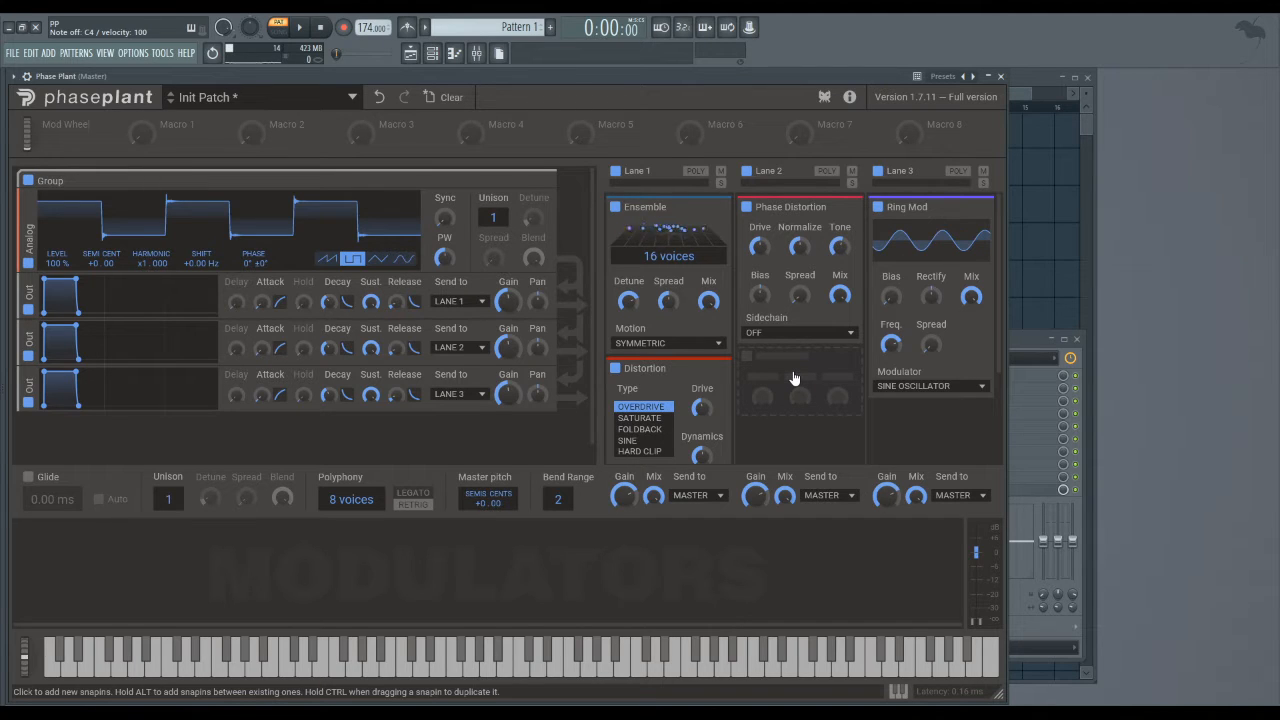
- Browse Lane 2's effect list, then duplicate Distortion into Lane 2 and remove the copy
{"action": "left_click", "coordinate": [793, 378]}
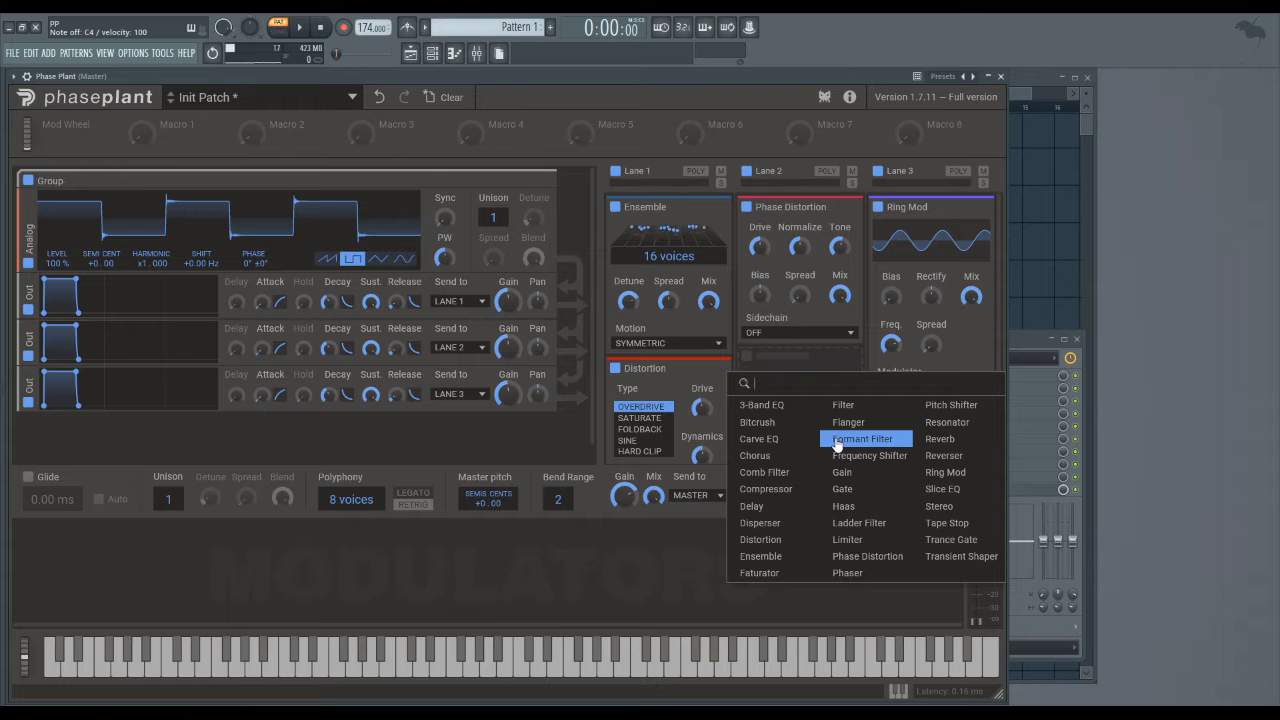
{"action": "left_click", "coordinate": [670, 576]}
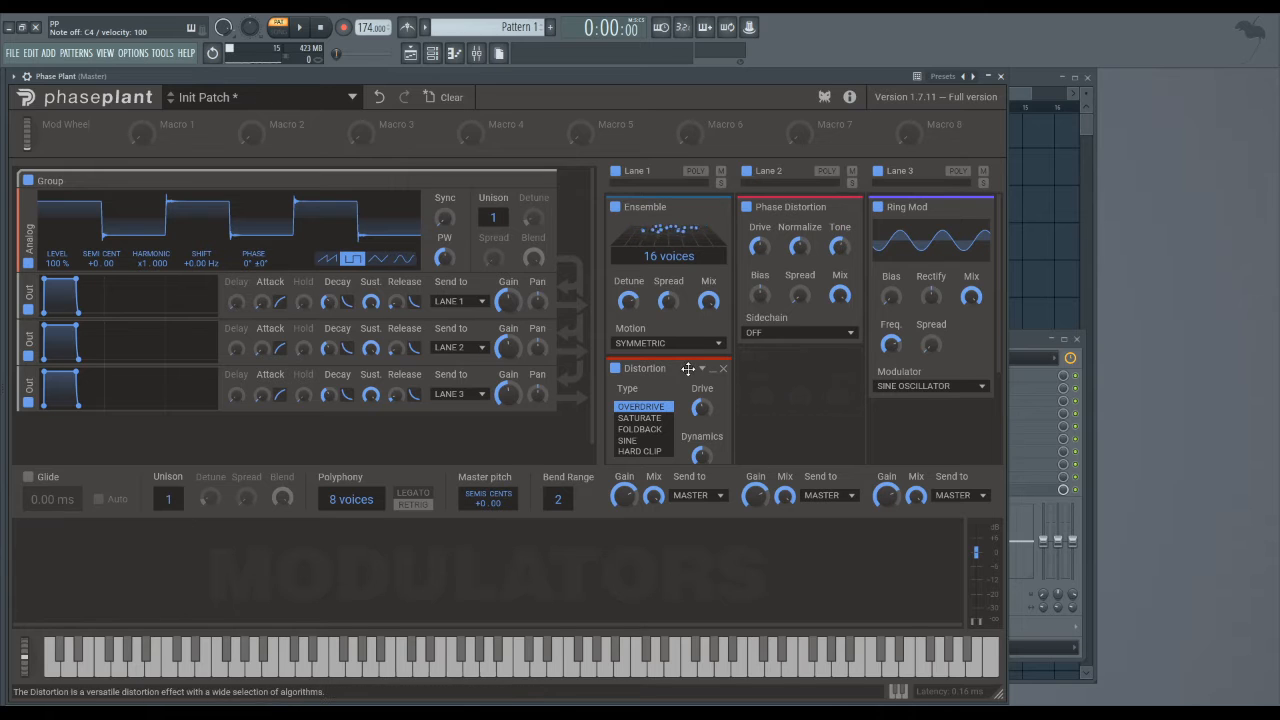
{"action": "left_click_drag", "start_coordinate": [667, 370], "coordinate": [790, 358]}
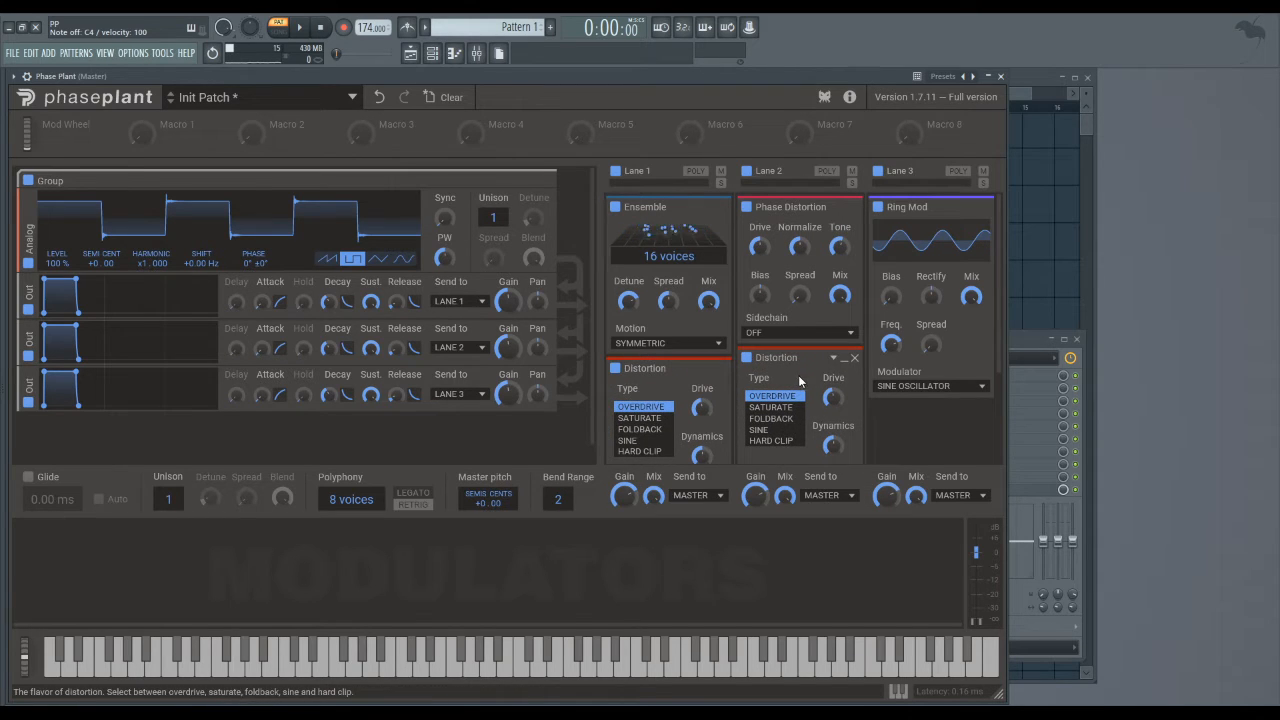
{"action": "left_click", "coordinate": [855, 360]}
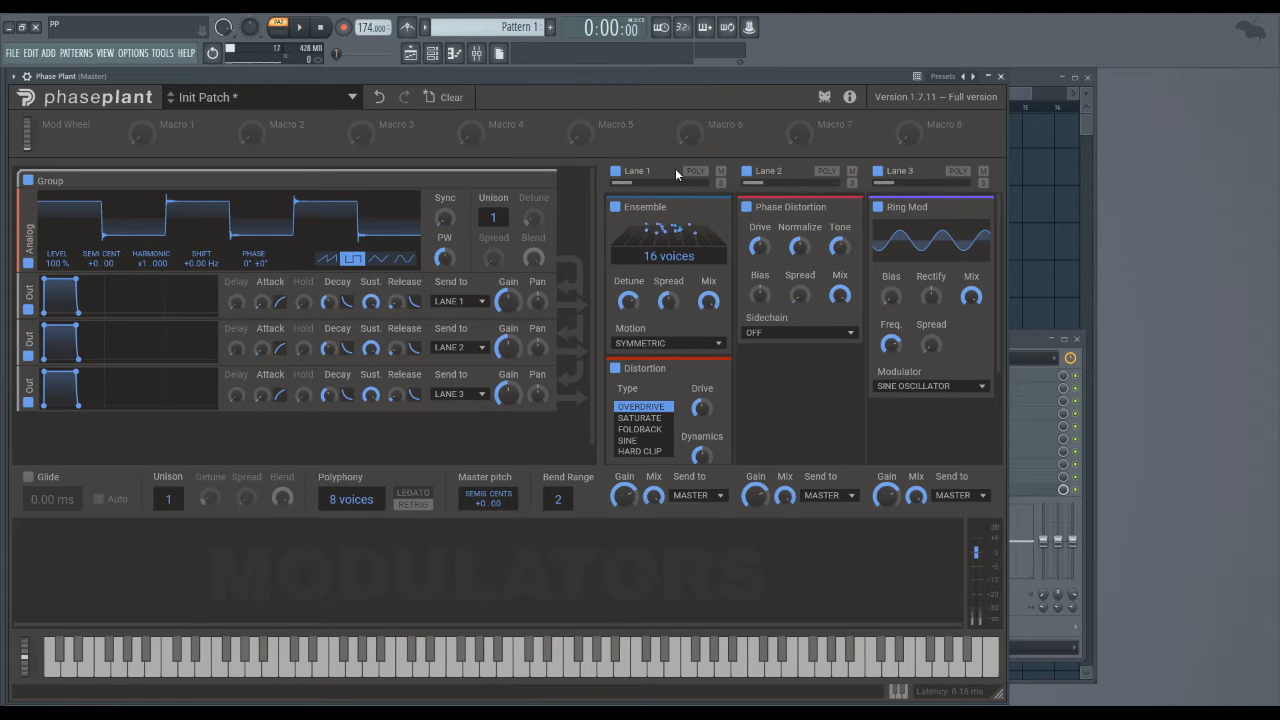
- Toggle Lane 1's solo and Lanes 2 and 3 mutes on and off, then enable Lane 1 POLY
{"action": "left_click", "coordinate": [721, 183]}
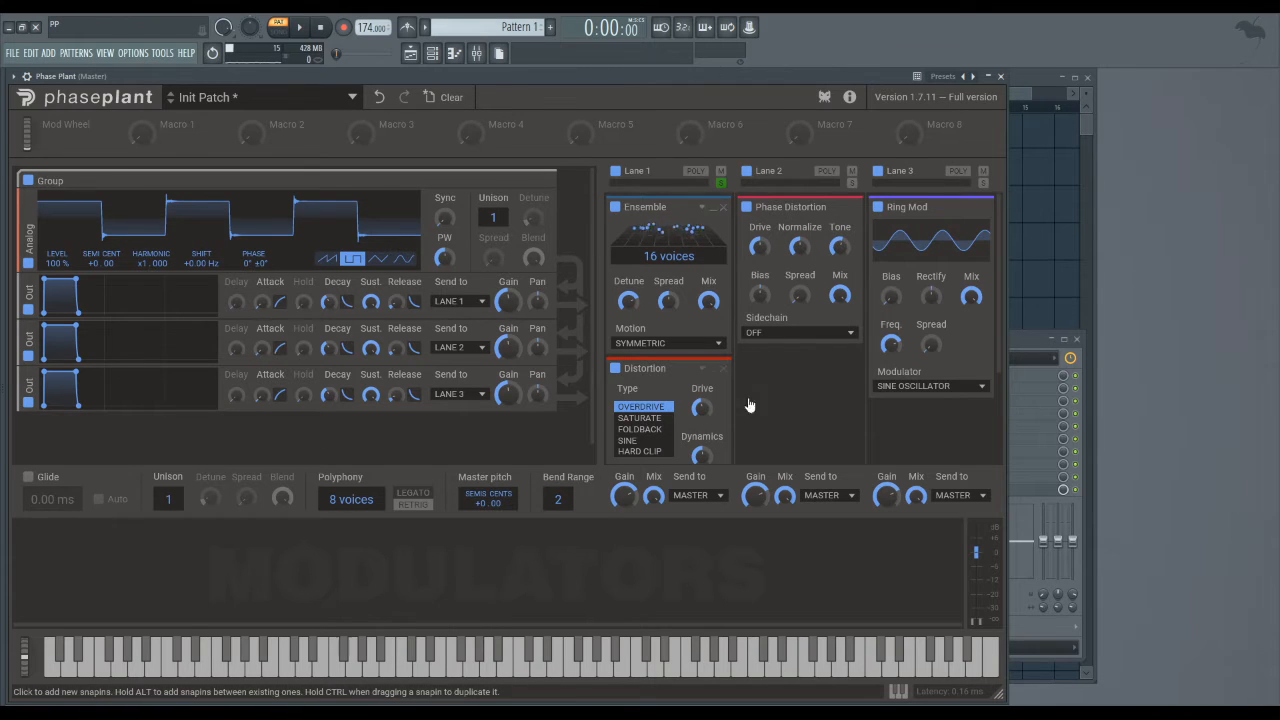
{"action": "left_click", "coordinate": [851, 171]}
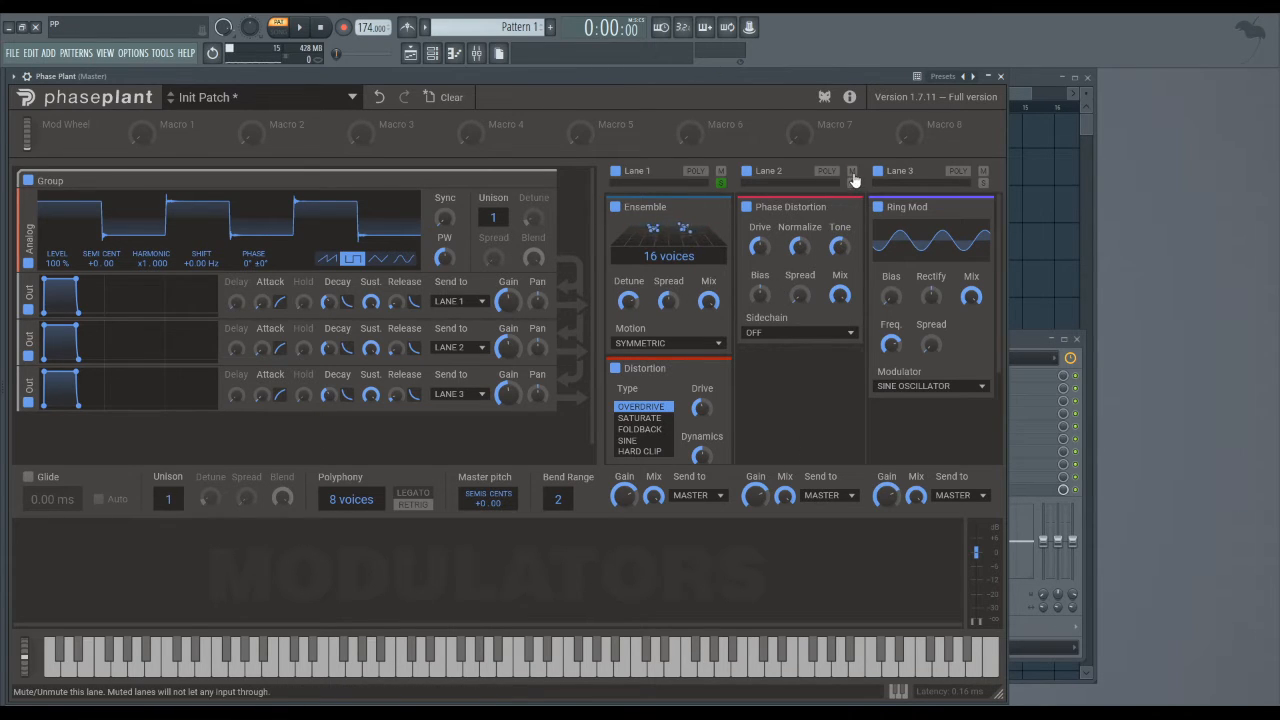
{"action": "left_click", "coordinate": [983, 171]}
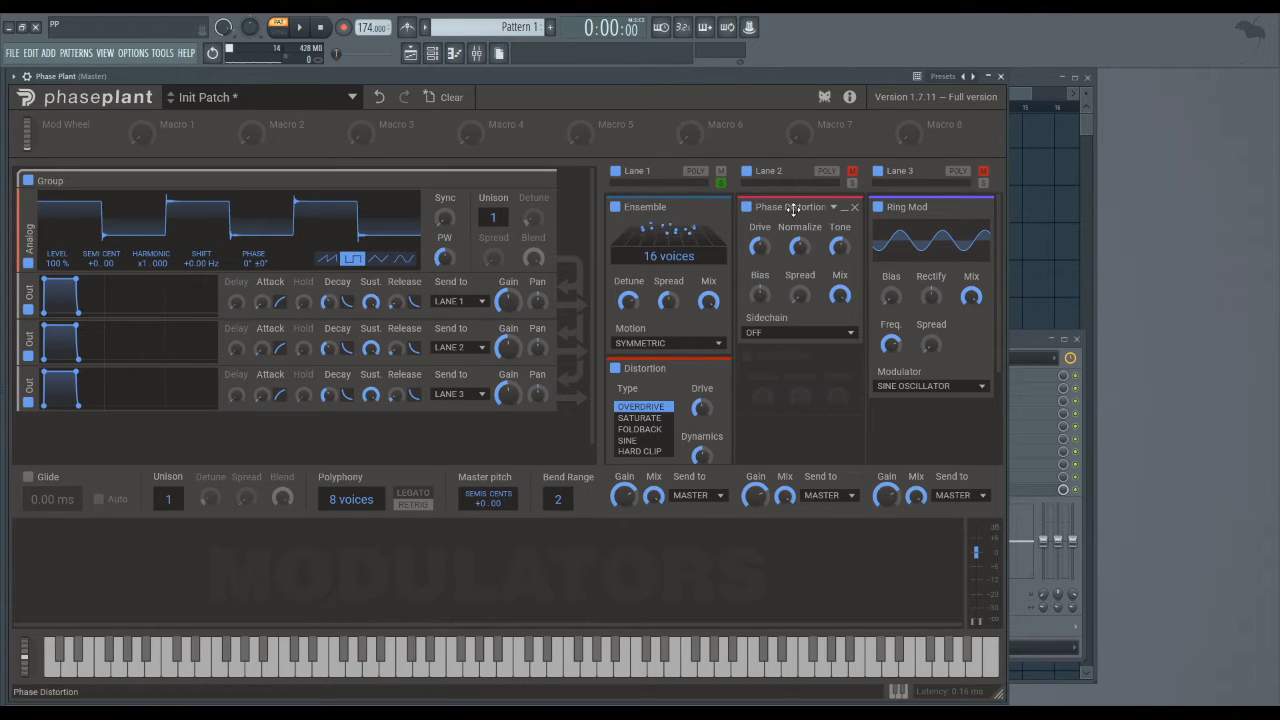
{"action": "left_click", "coordinate": [721, 183]}
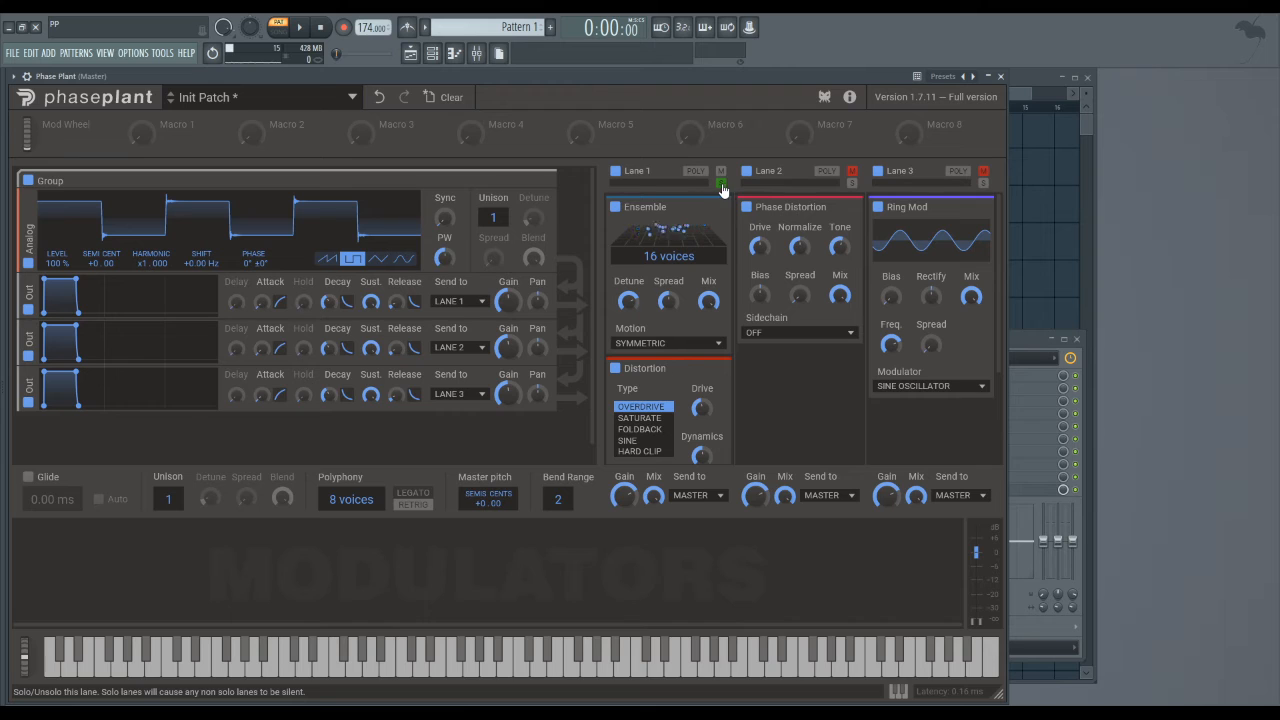
{"action": "left_click", "coordinate": [851, 171]}
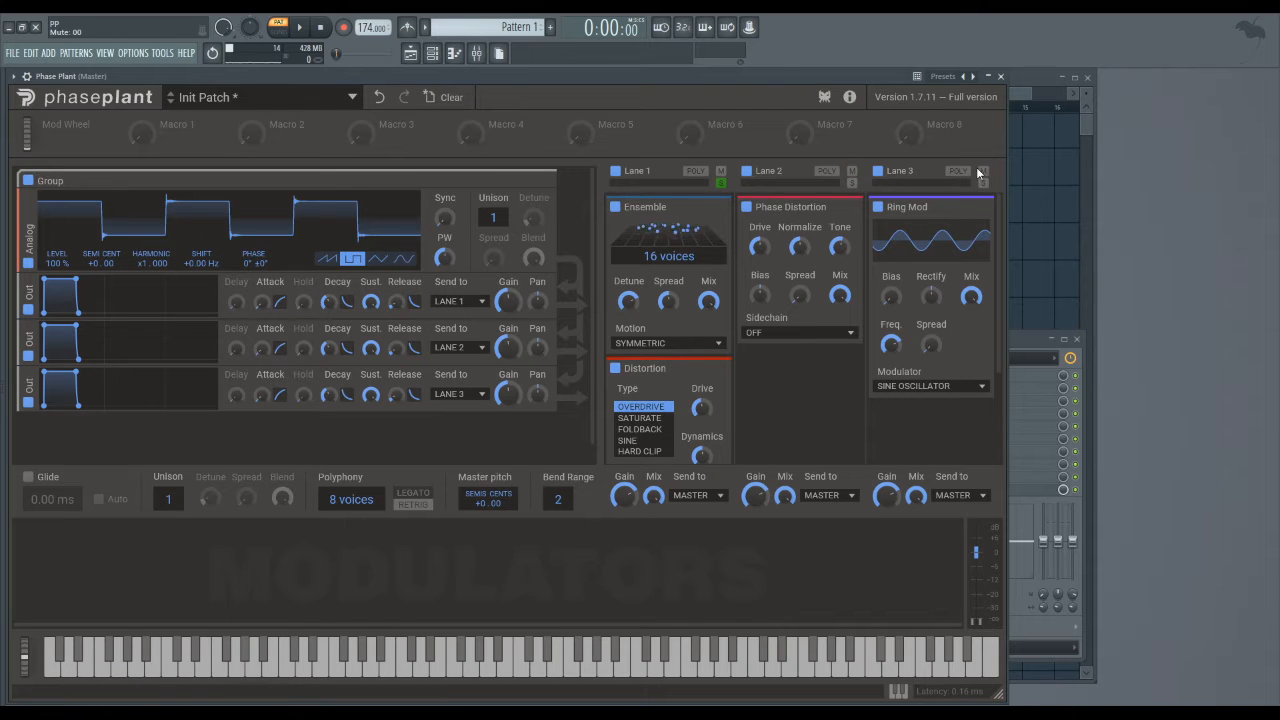
{"action": "left_click", "coordinate": [983, 171]}
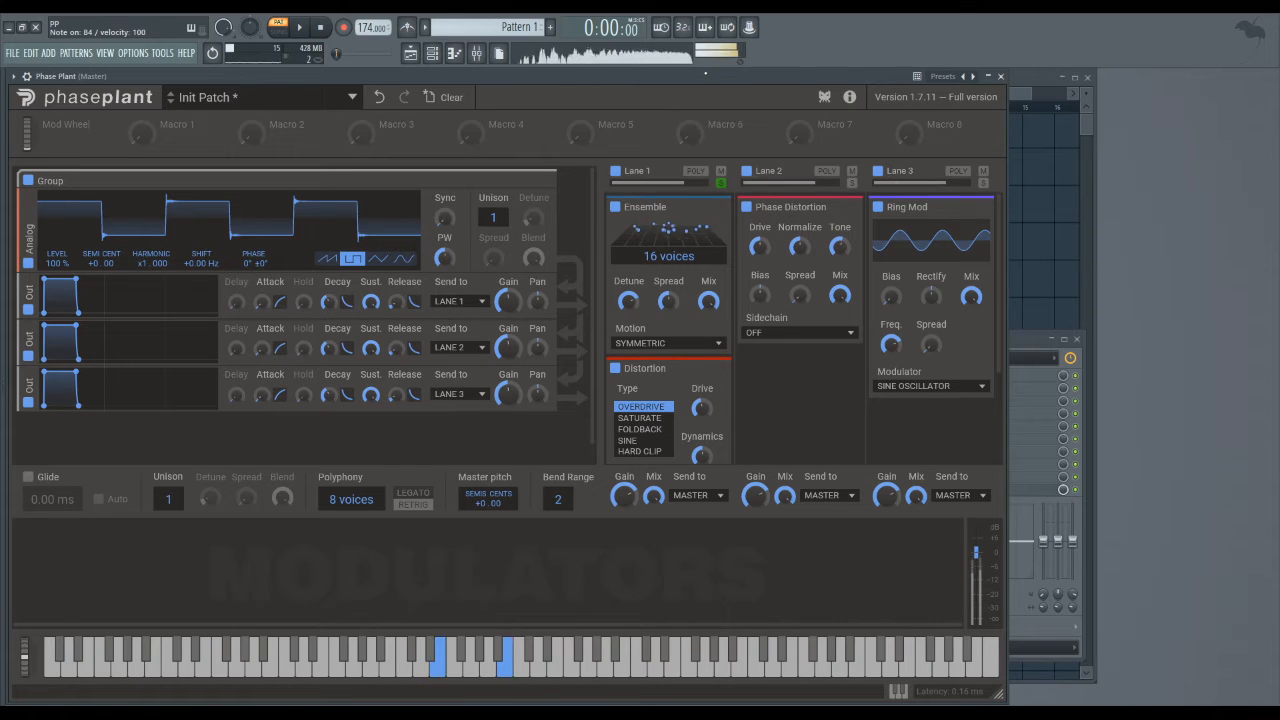
{"action": "left_click", "coordinate": [694, 172]}
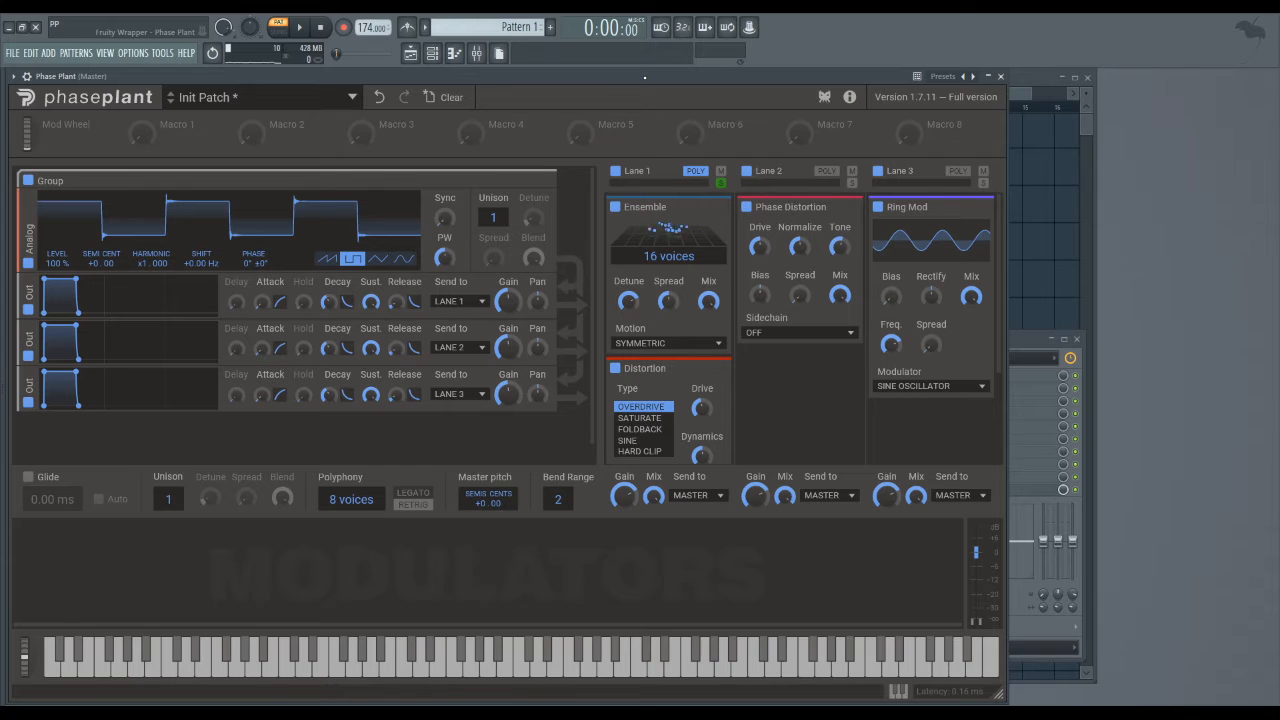
- Start playback and toggle Lane 1's polyphony off and on twice, leaving it on
{"action": "key", "text": "space"}
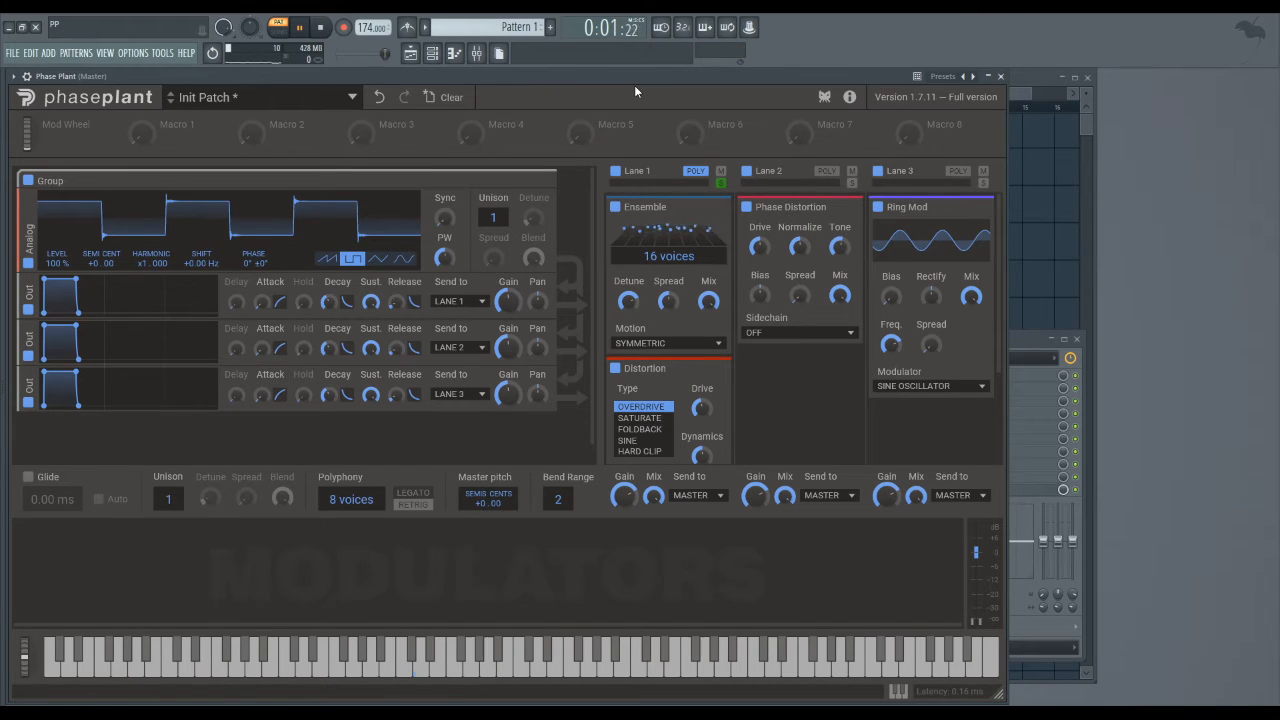
{"action": "left_click", "coordinate": [695, 172]}
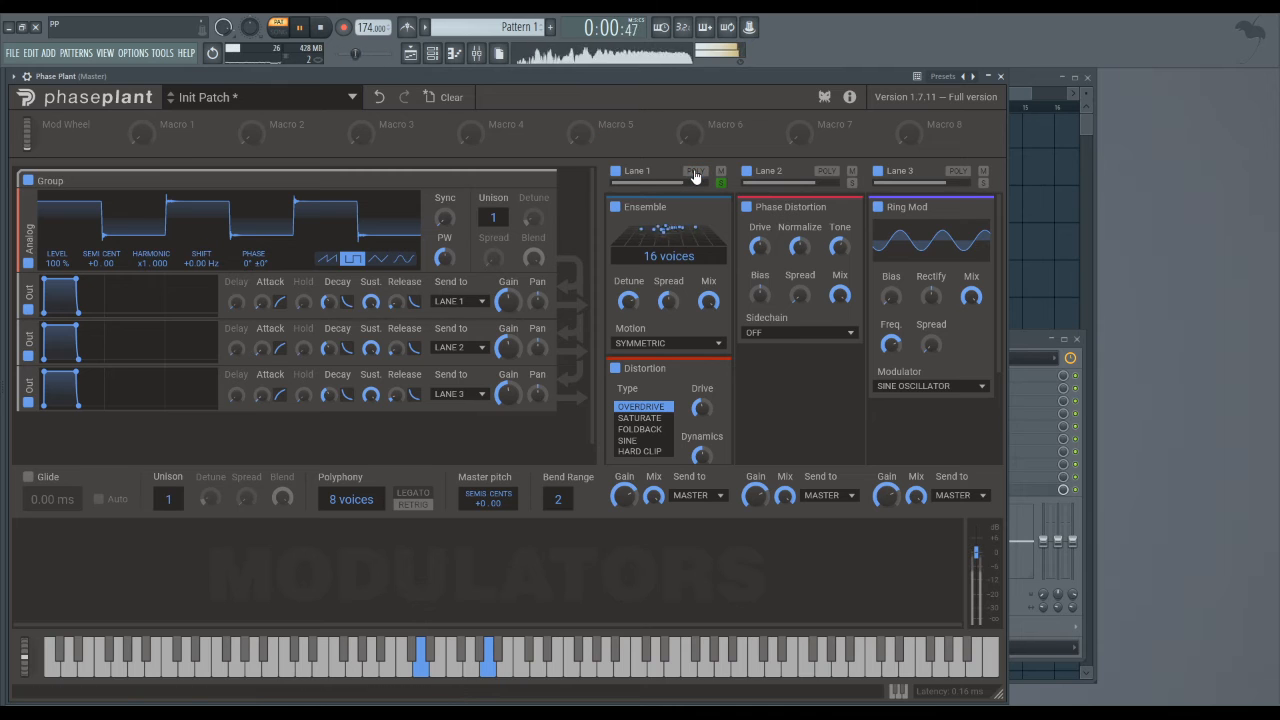
{"action": "left_click", "coordinate": [696, 174]}
{"action": "left_click", "coordinate": [696, 174]}
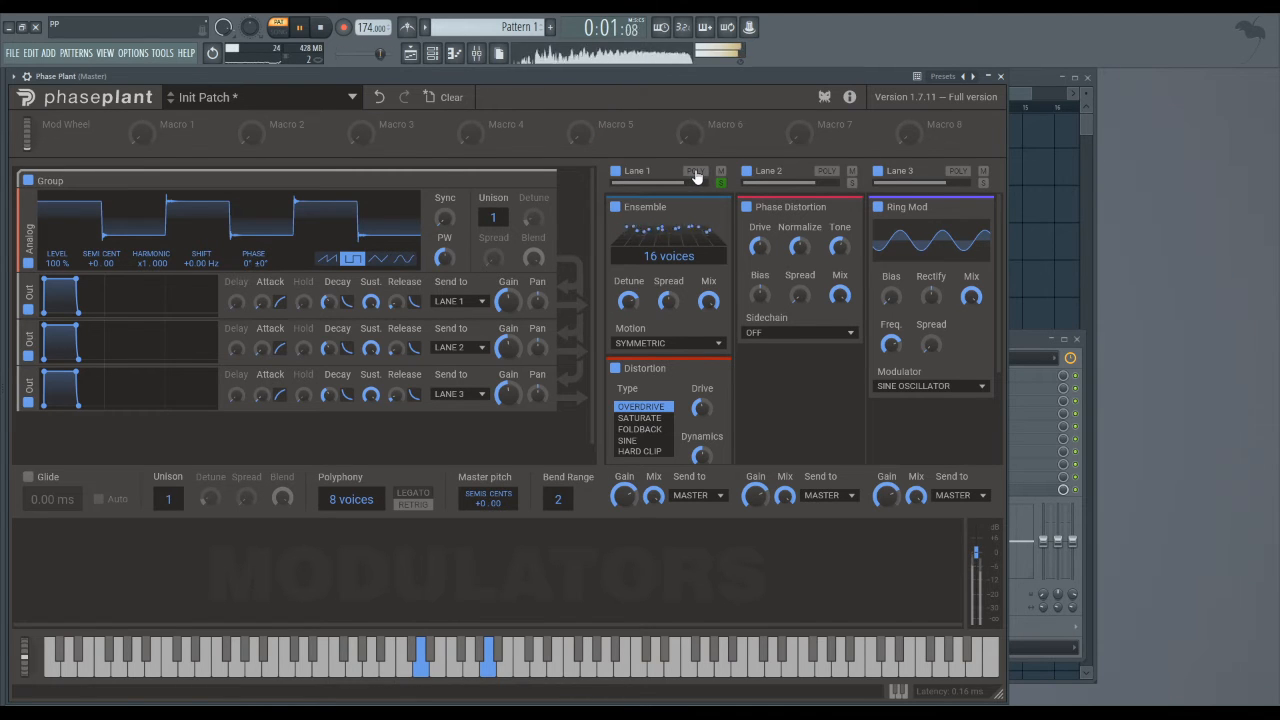
{"action": "left_click", "coordinate": [696, 172]}
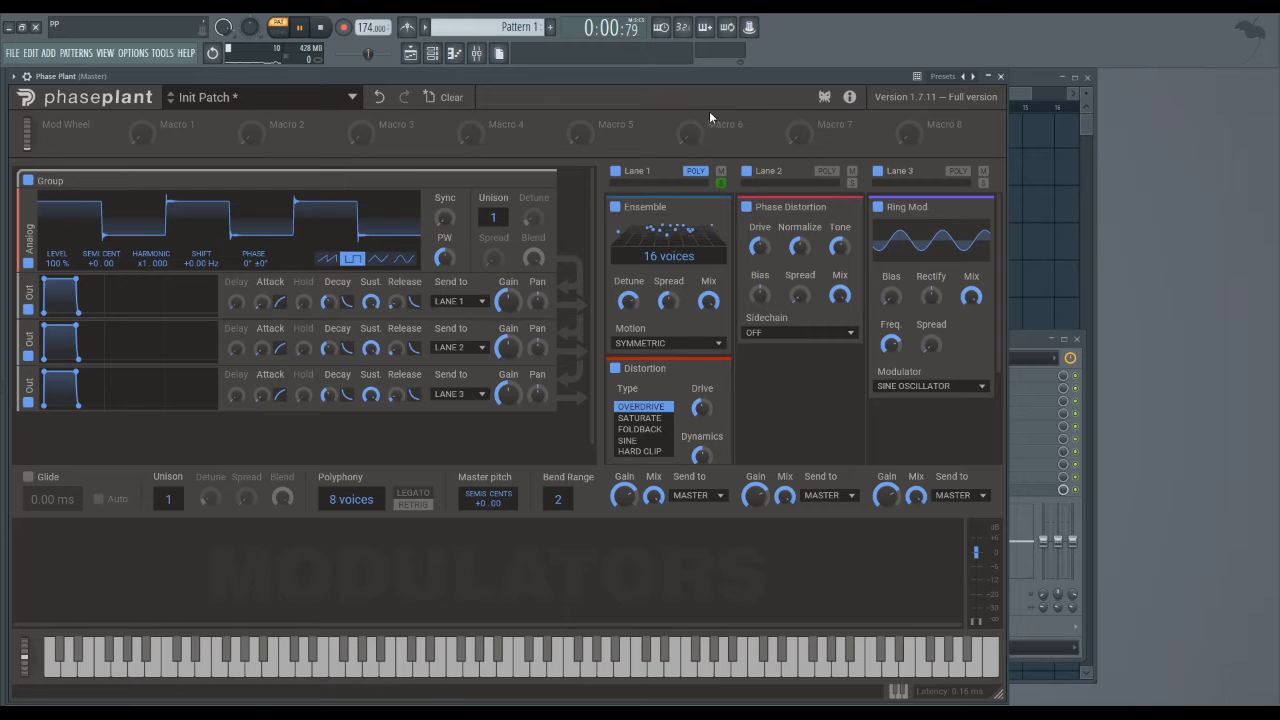
- Switch off Lane 1's polyphony and check that its output stays sent to Master
{"action": "left_click", "coordinate": [695, 172]}
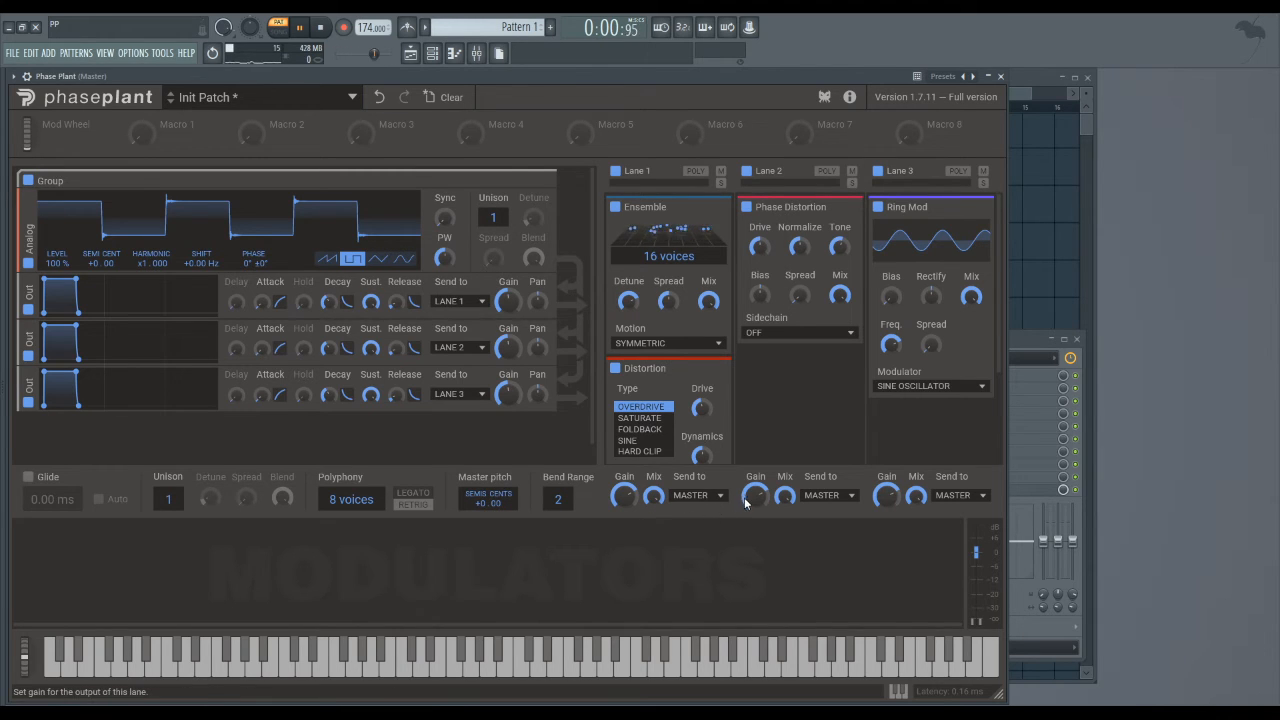
{"action": "left_click", "coordinate": [712, 498]}
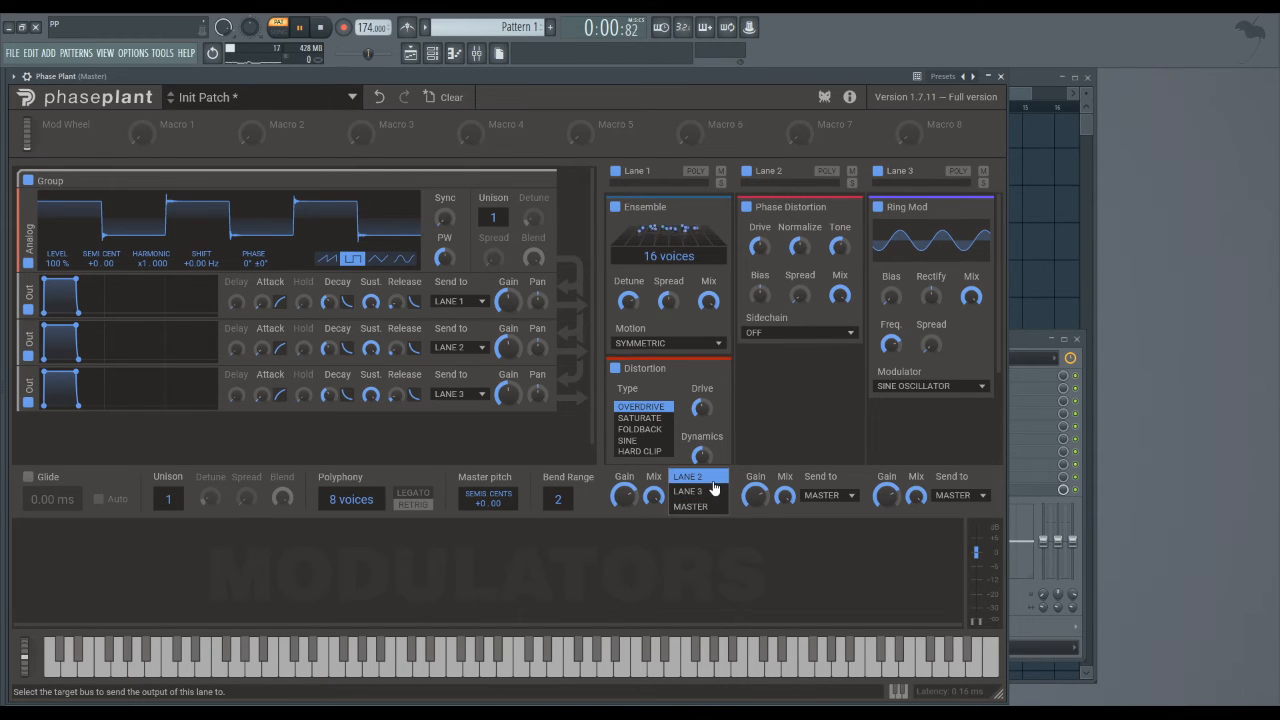
{"action": "left_click", "coordinate": [805, 430]}
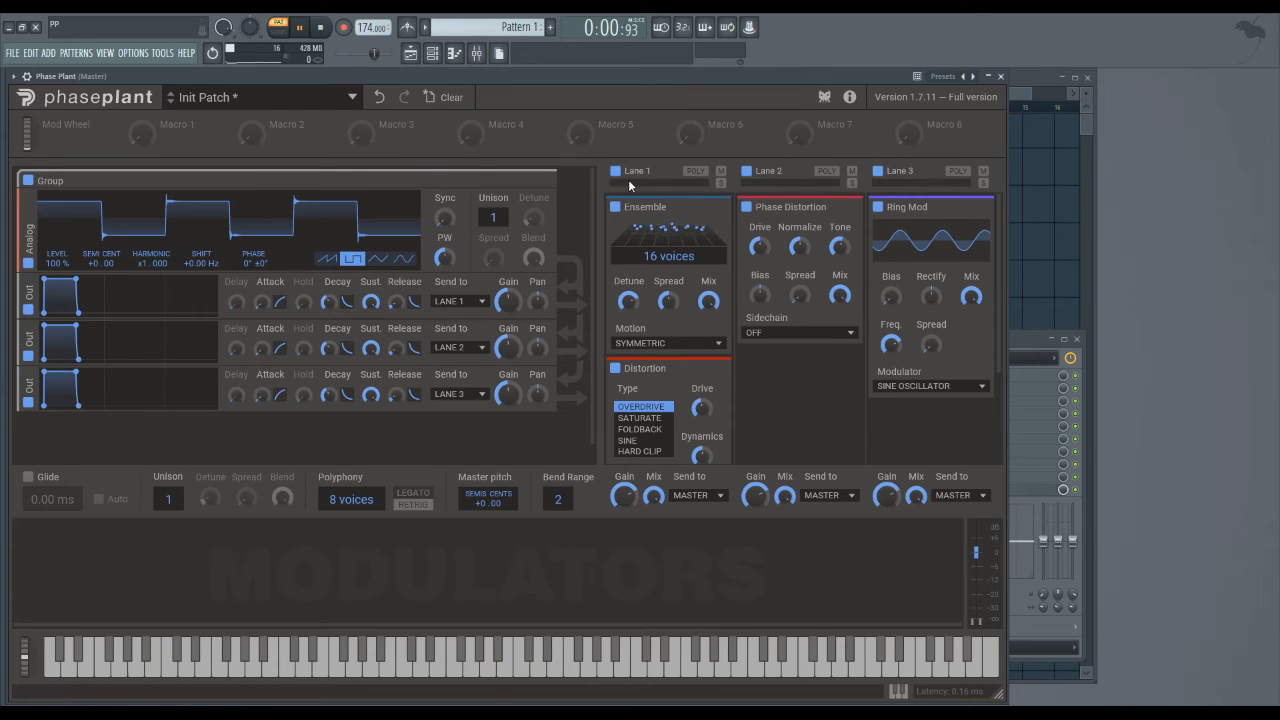
{"action": "key", "text": "ctrl+s"}
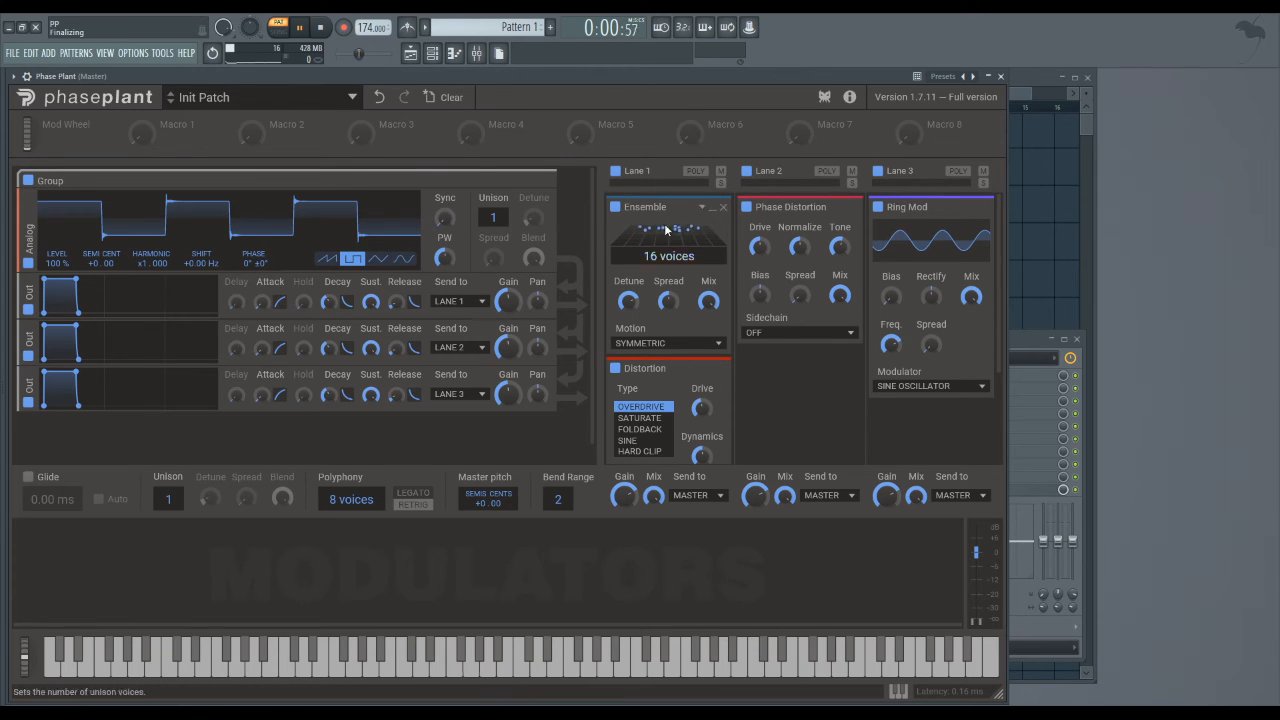
{"action": "left_click", "coordinate": [798, 374]}
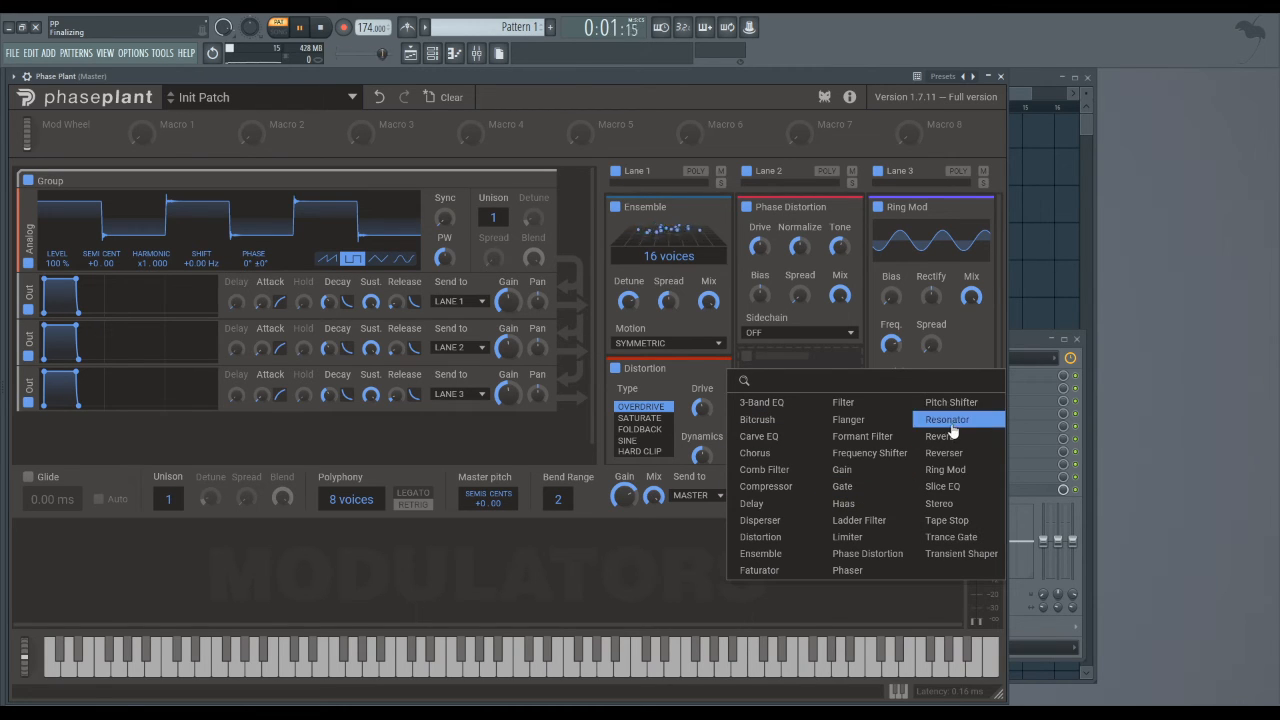
{"action": "left_click", "coordinate": [805, 487]}
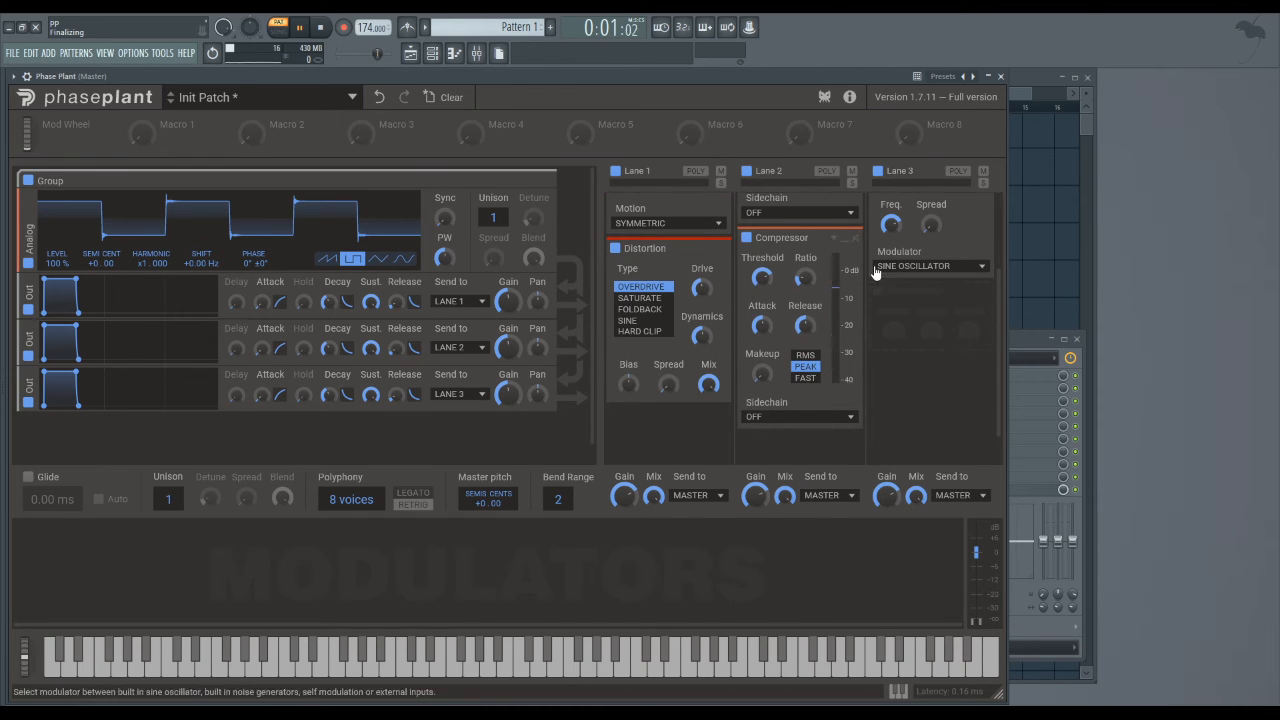
{"action": "left_click", "coordinate": [855, 240]}
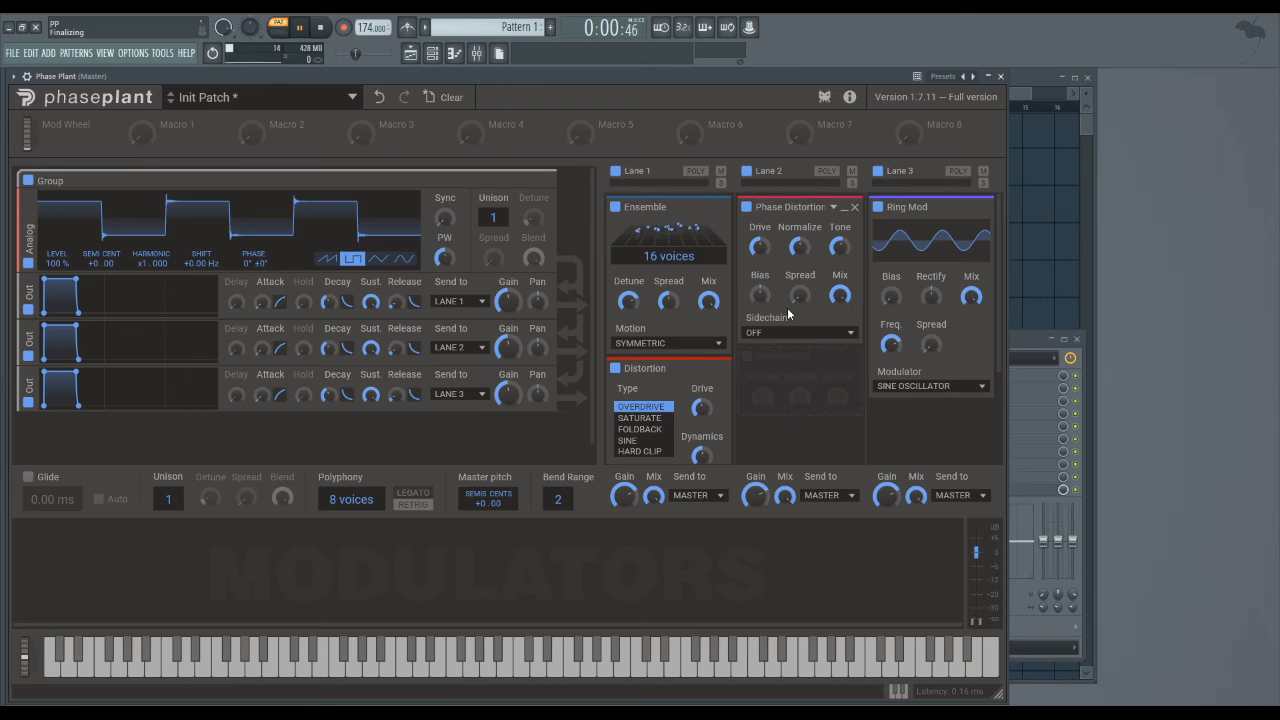
{"action": "left_click", "coordinate": [800, 380]}
{"action": "left_click", "coordinate": [646, 568]}
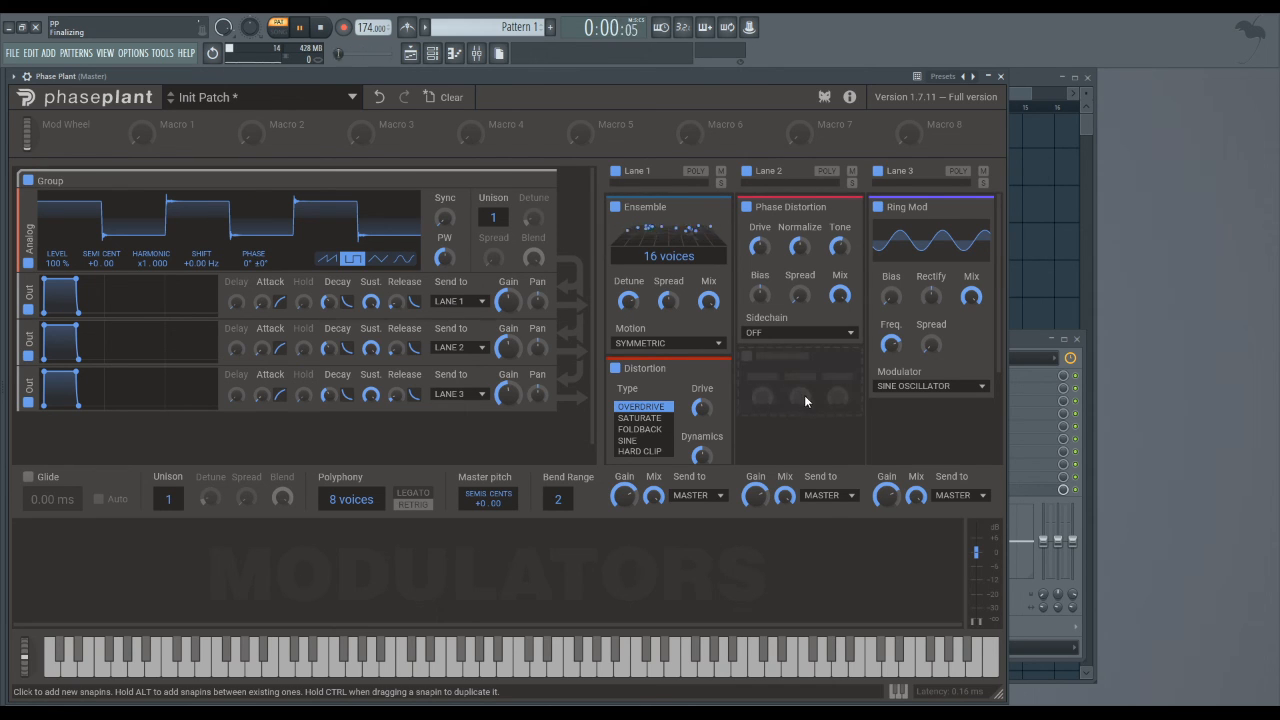
{"action": "left_click", "coordinate": [803, 395]}
{"action": "left_click", "coordinate": [790, 427]}
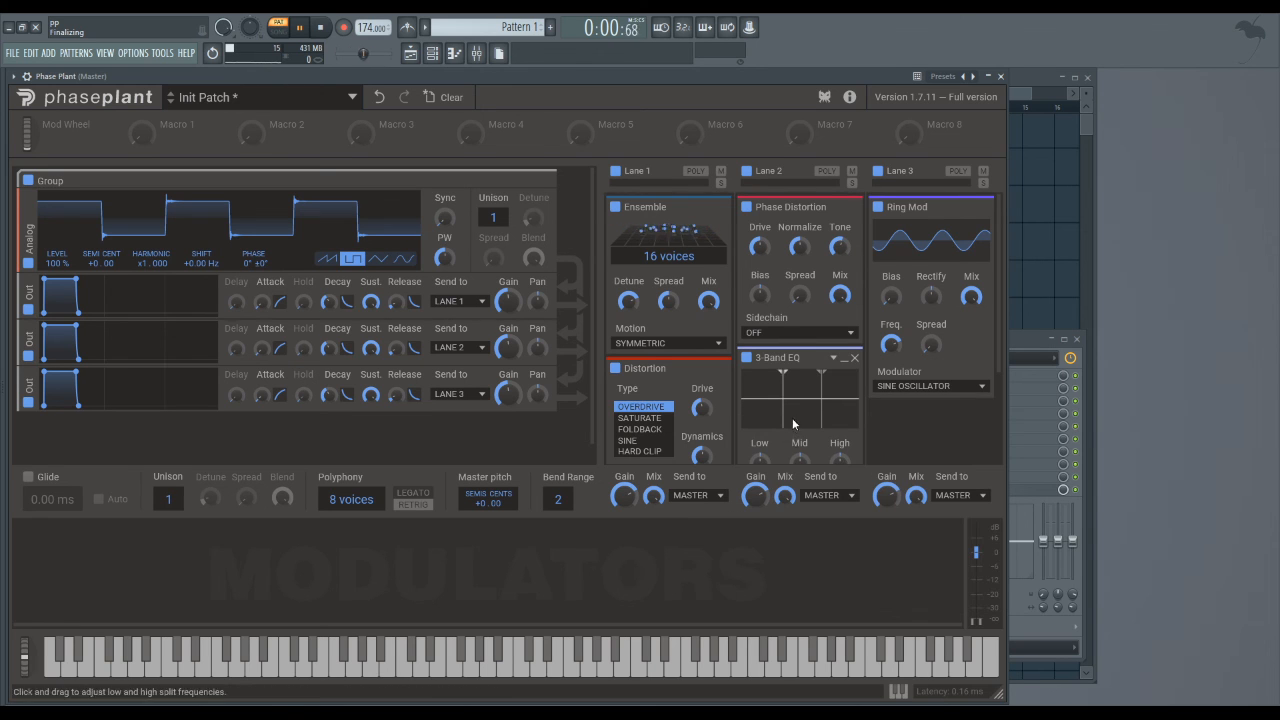
{"action": "scroll", "coordinate": [792, 418], "scroll_direction": "down", "scroll_amount": 2}
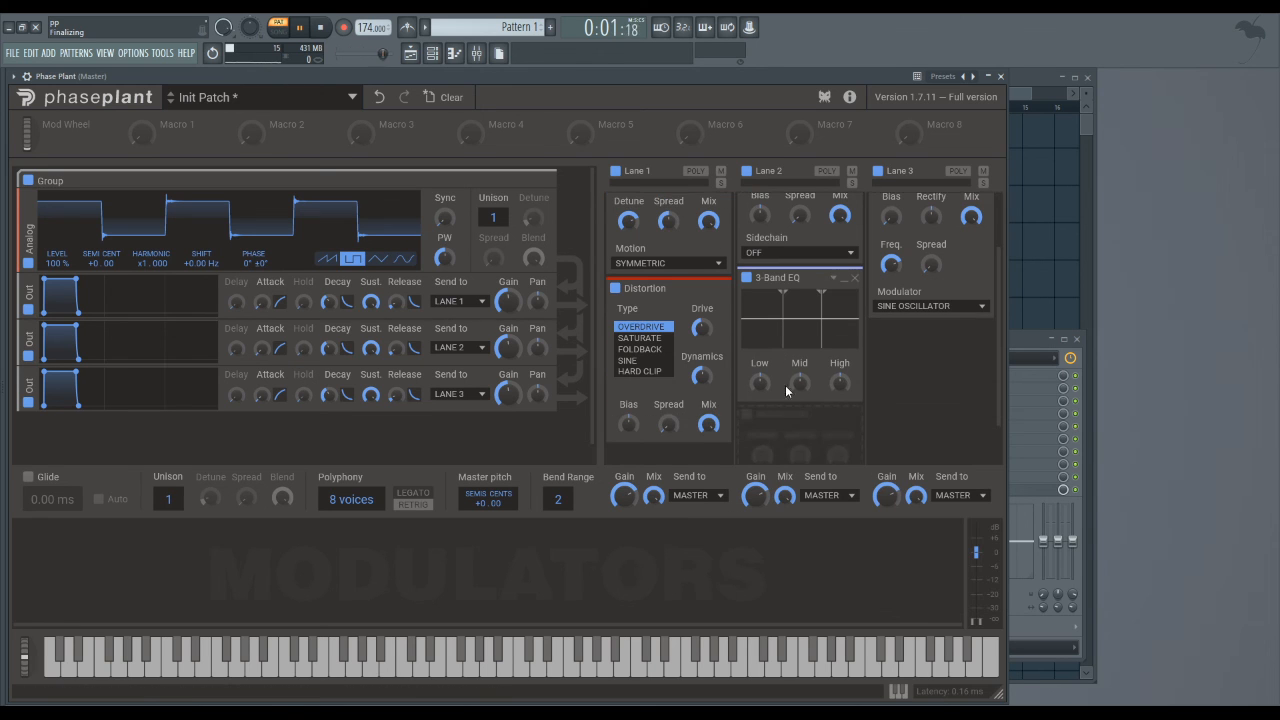
{"action": "left_click", "coordinate": [855, 280]}
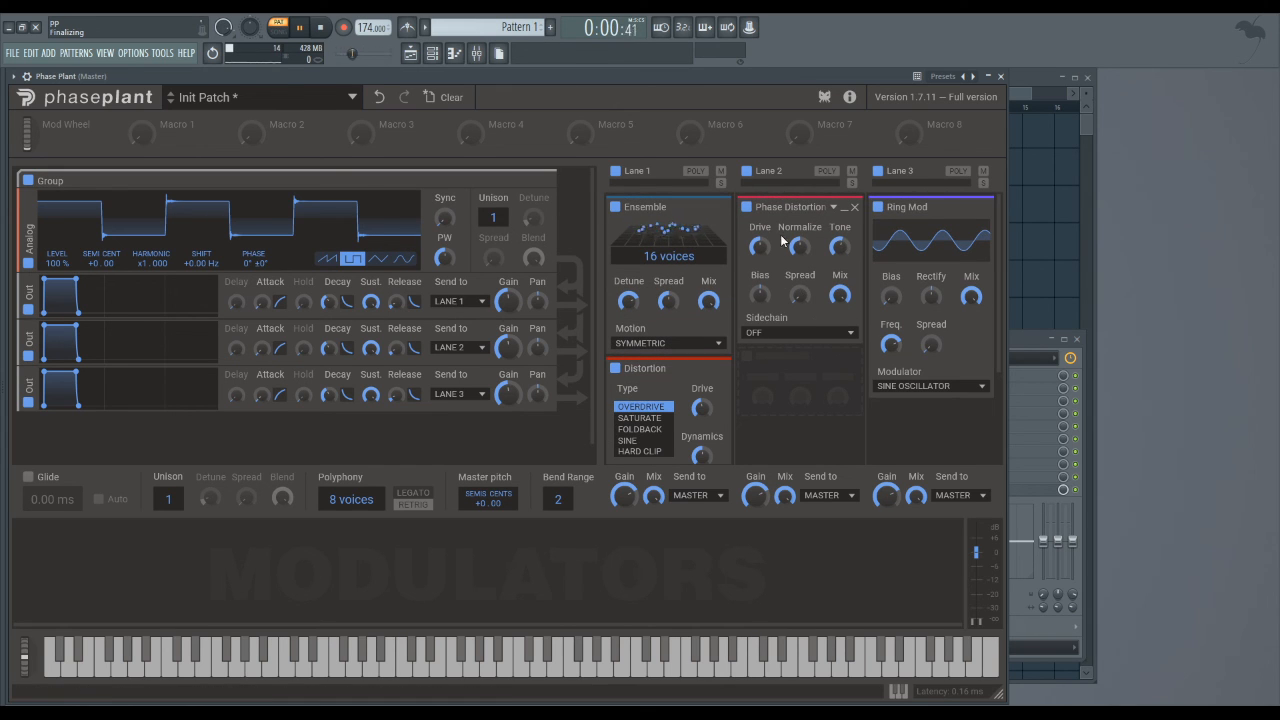
{"action": "left_click", "coordinate": [793, 360]}
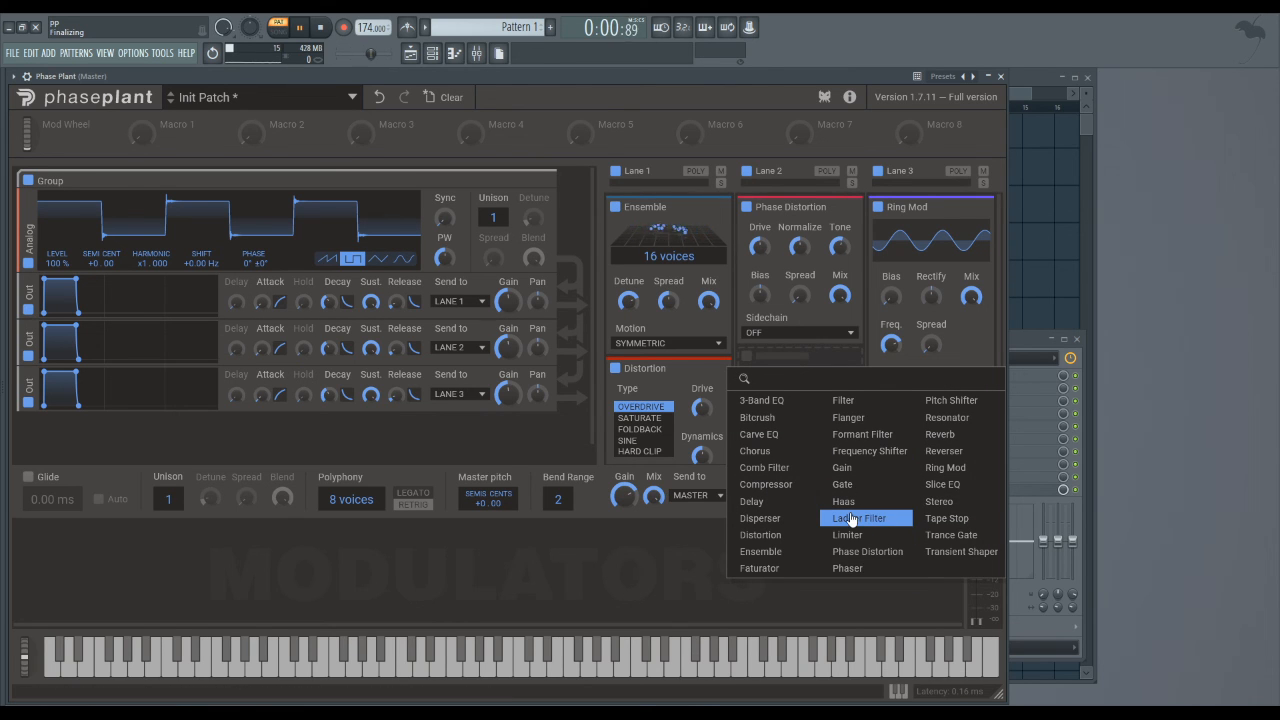
{"action": "left_click", "coordinate": [790, 518]}
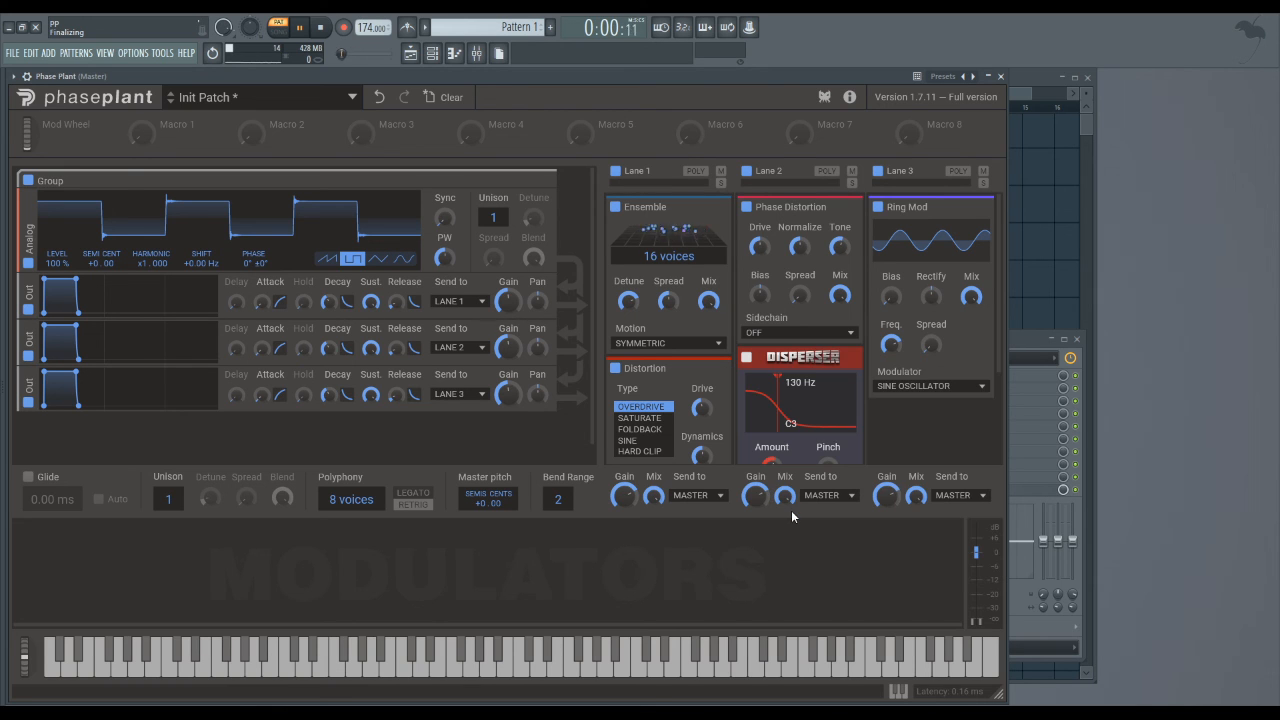
{"action": "scroll", "coordinate": [788, 428], "scroll_direction": "down", "scroll_amount": 3}
{"action": "left_click_drag", "start_coordinate": [778, 262], "coordinate": [848, 253]}
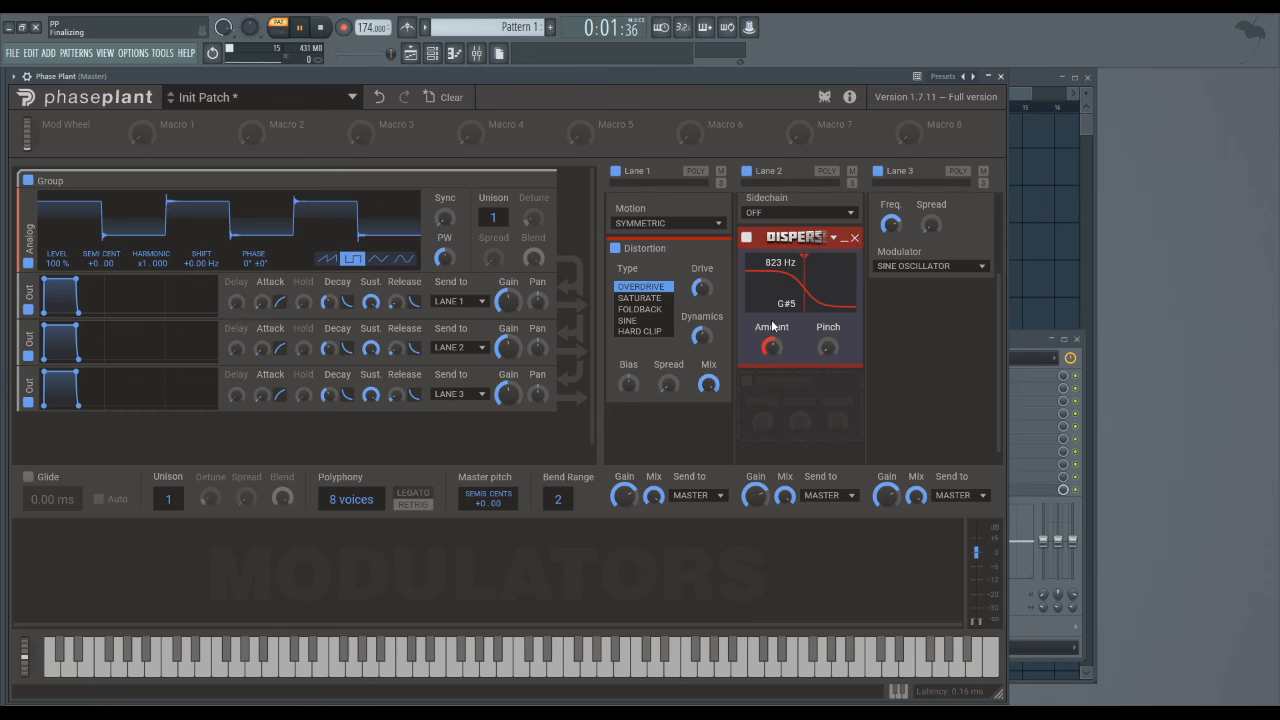
{"action": "left_click", "coordinate": [854, 237]}
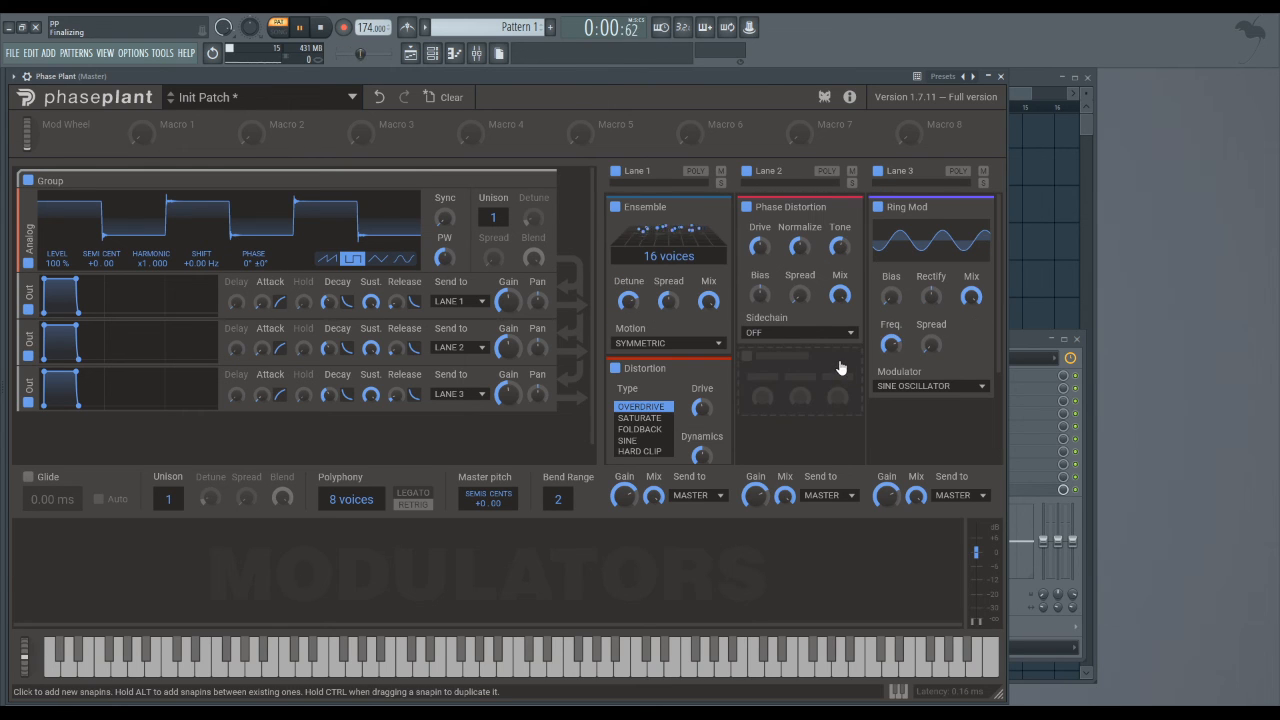